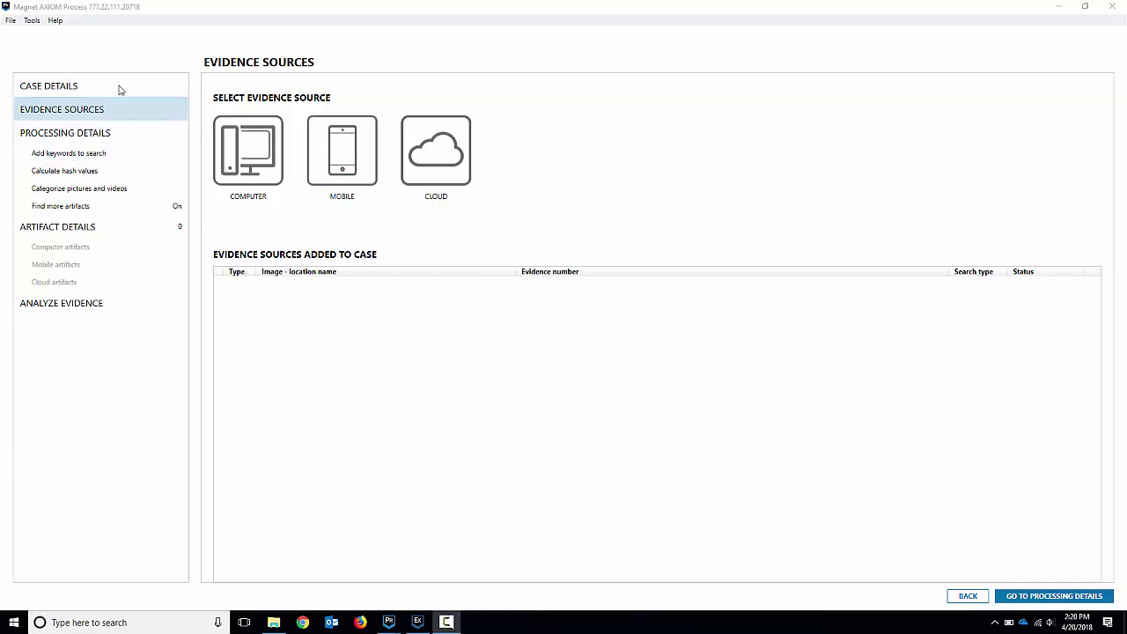
# - Load the memory dump file "Win7 - Demo-76c50a5d.vmem" from the Win7 VM folder as computer memory evidence
pyautogui.click(255, 157)
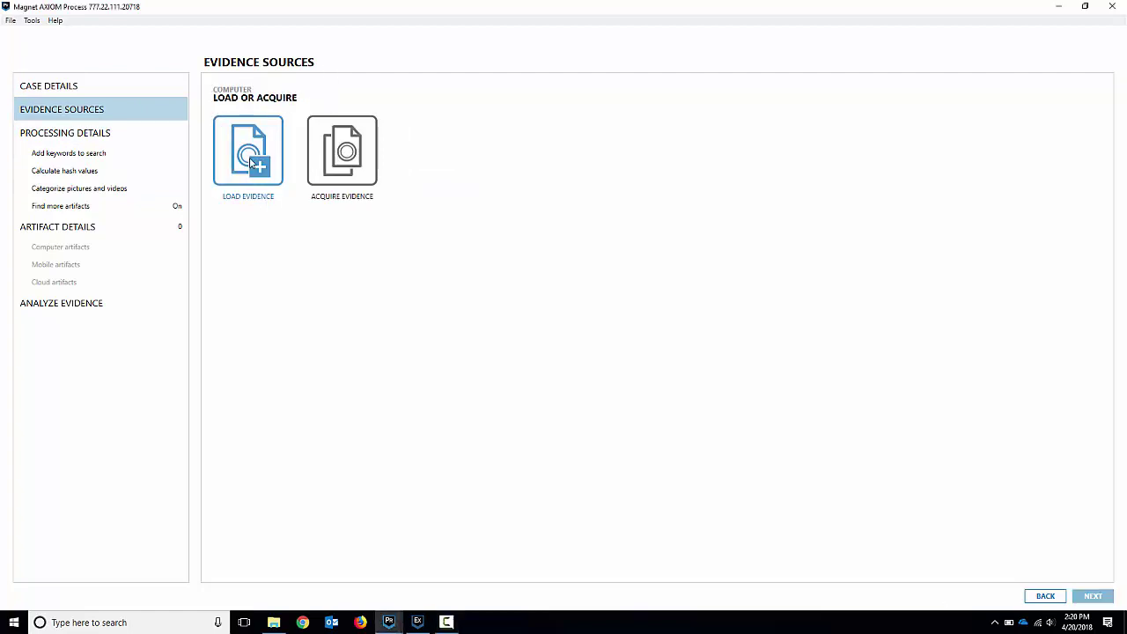
pyautogui.click(253, 161)
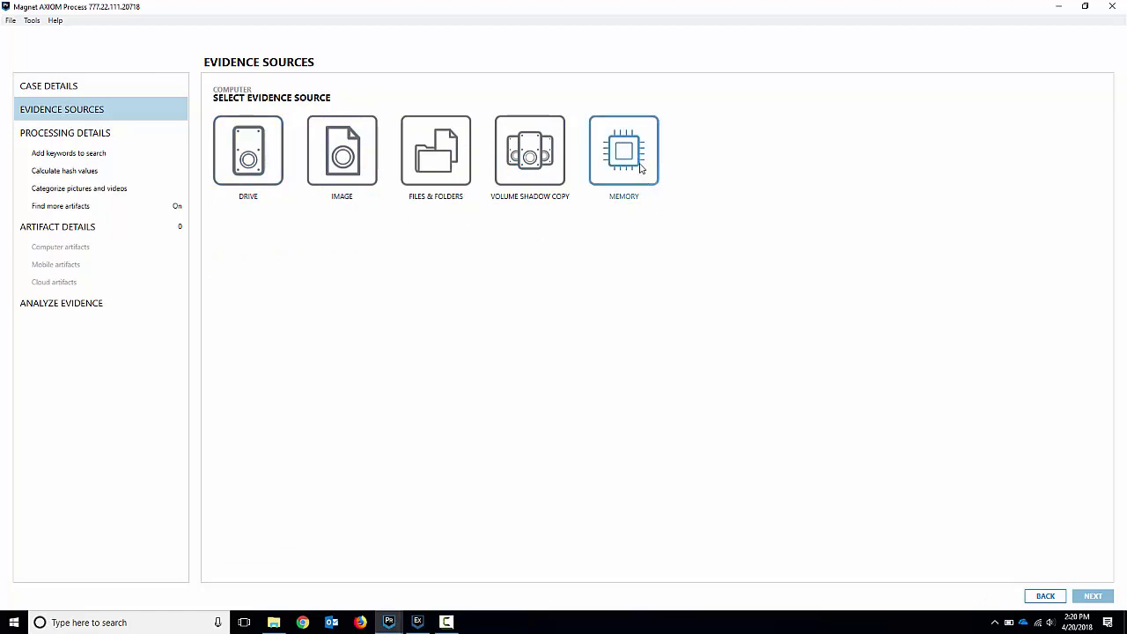
pyautogui.click(654, 202)
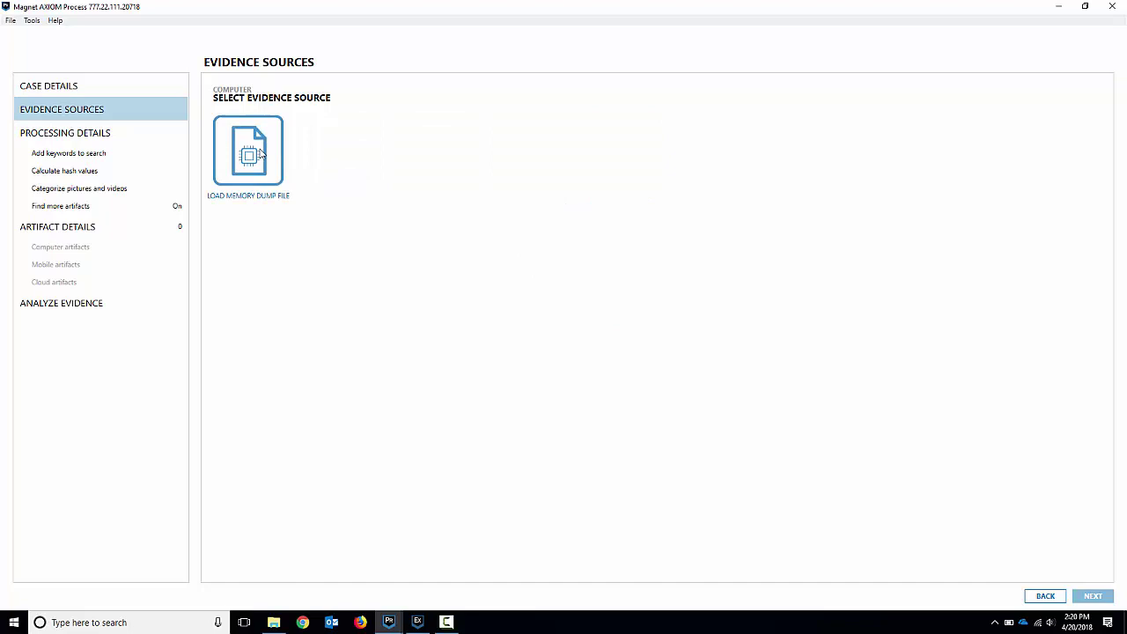
pyautogui.click(277, 186)
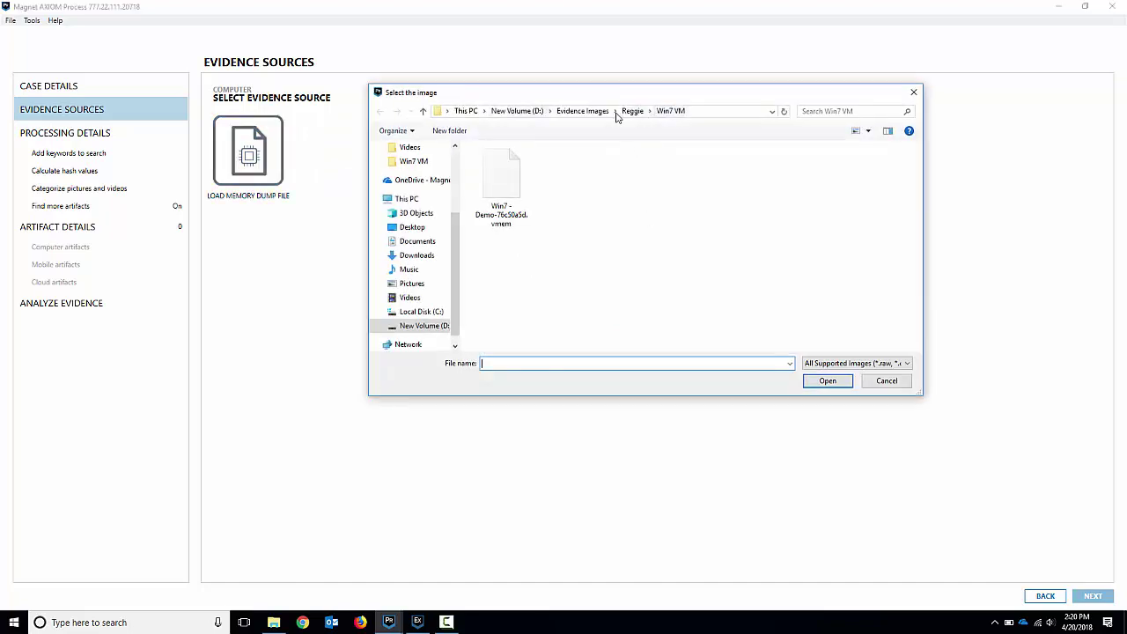
pyautogui.click(503, 177)
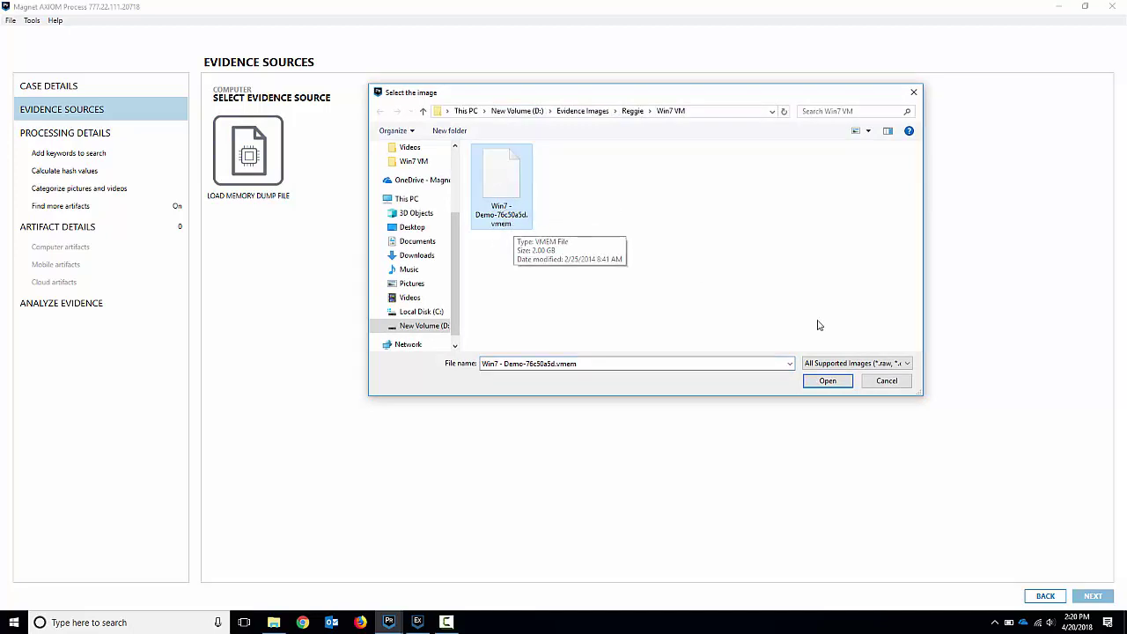
pyautogui.click(886, 364)
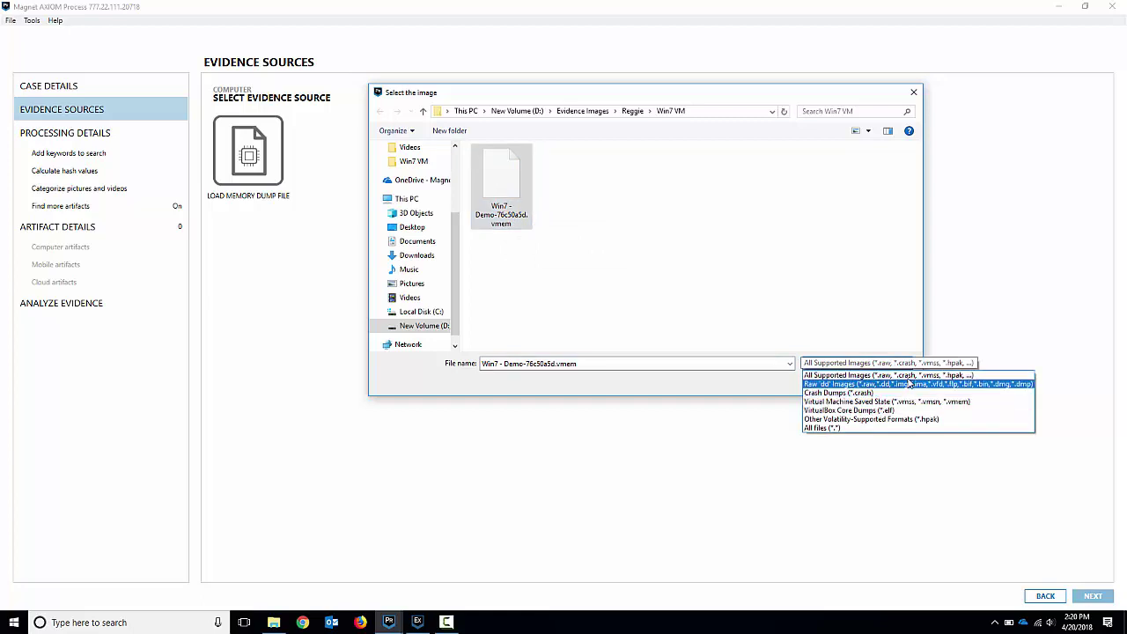
pyautogui.click(669, 242)
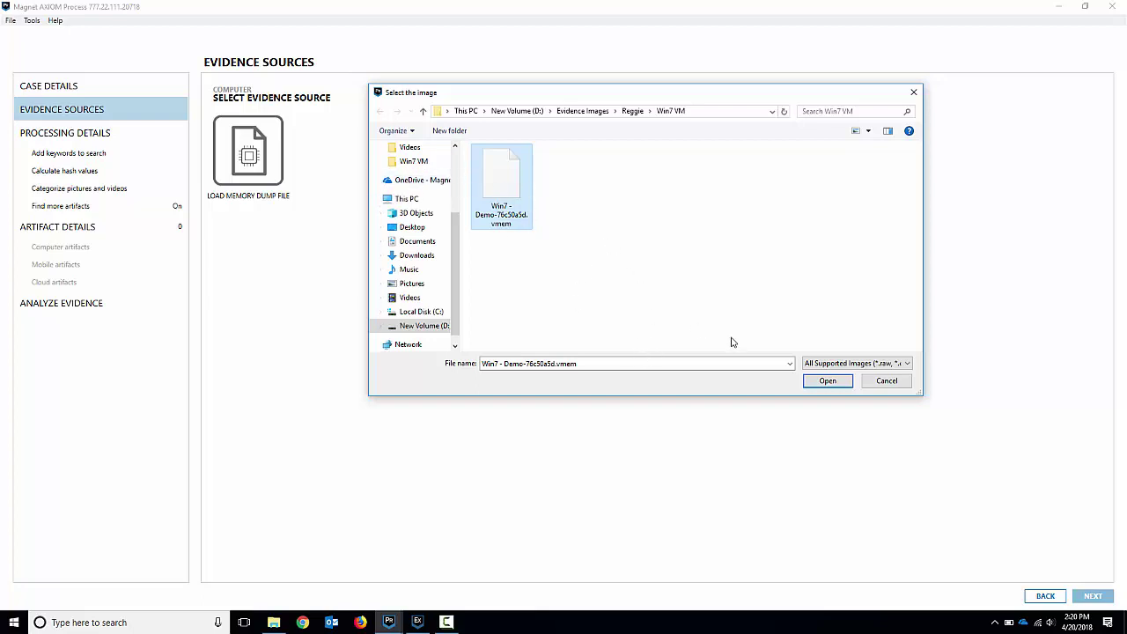
pyautogui.click(828, 382)
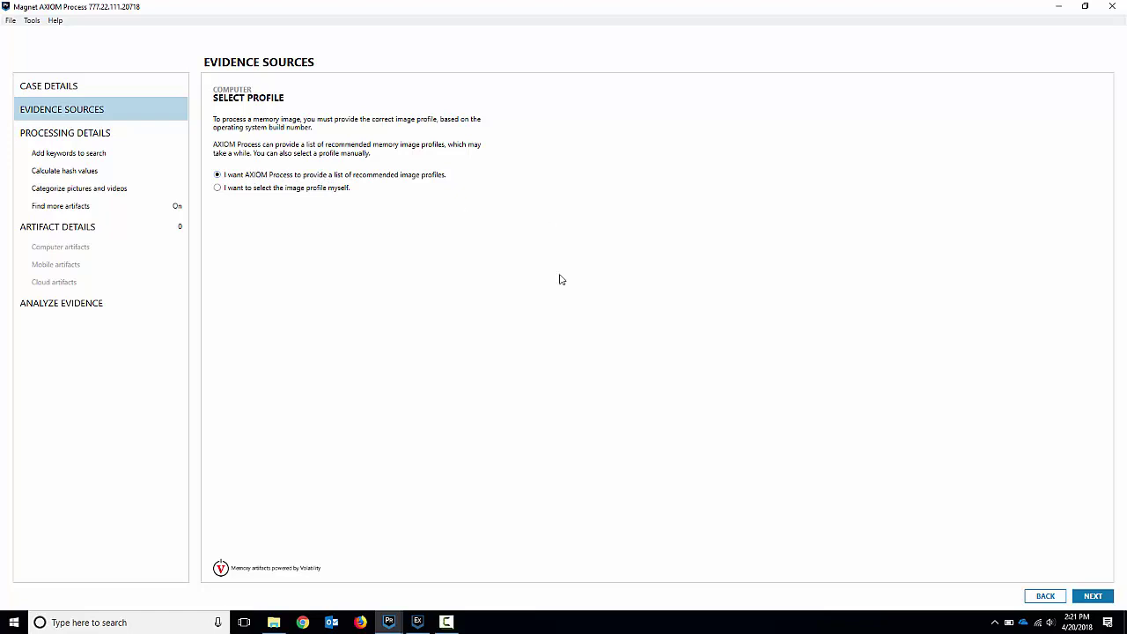
# - Have image profiles recommended, choose Win7SP1x64_23418, check the advanced profile selection details, and add the image to the case
pyautogui.click(1089, 601)
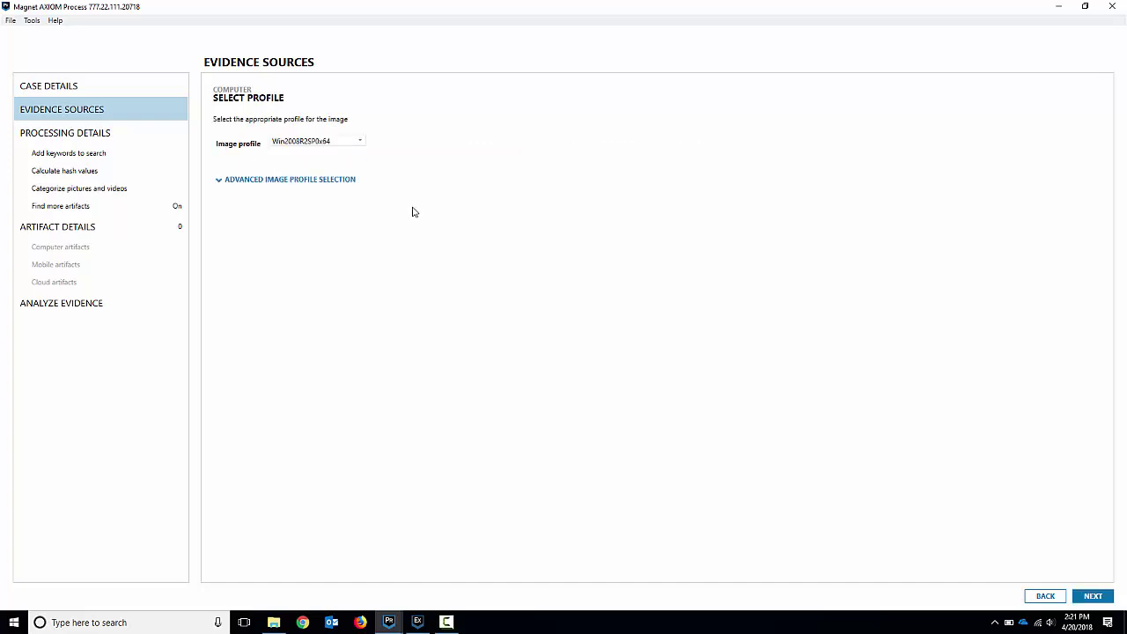
pyautogui.click(362, 144)
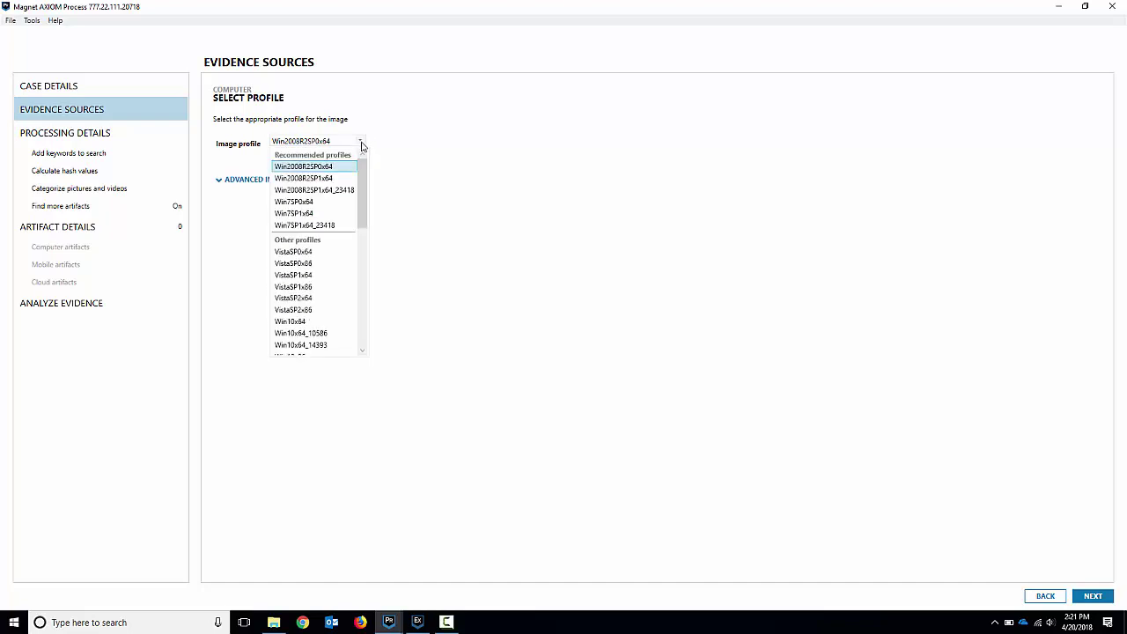
pyautogui.click(311, 226)
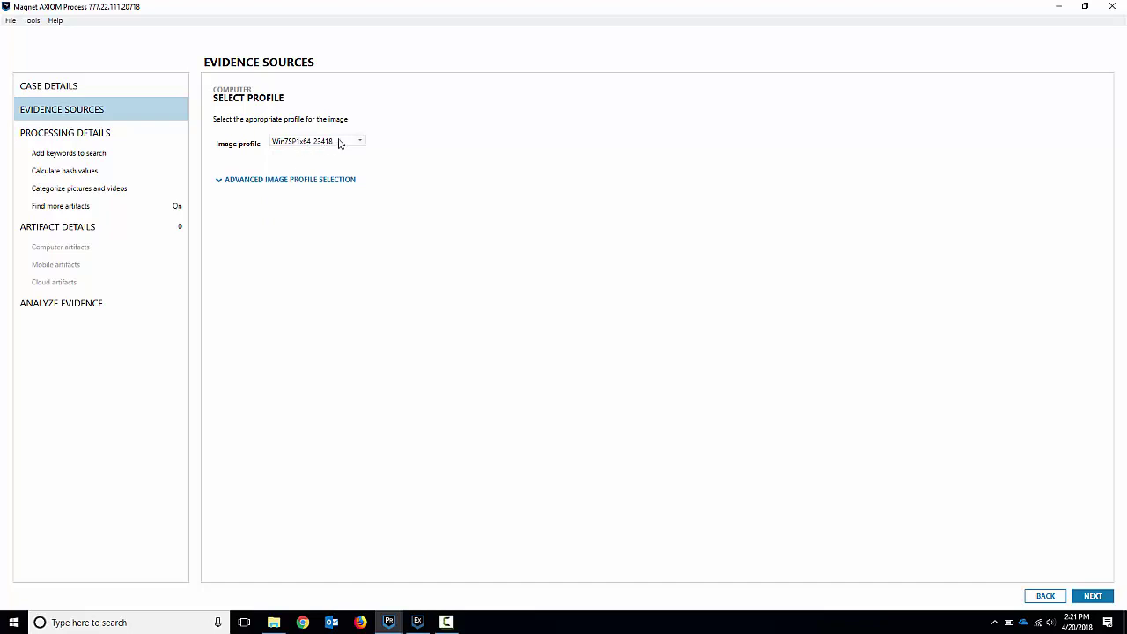
pyautogui.click(220, 184)
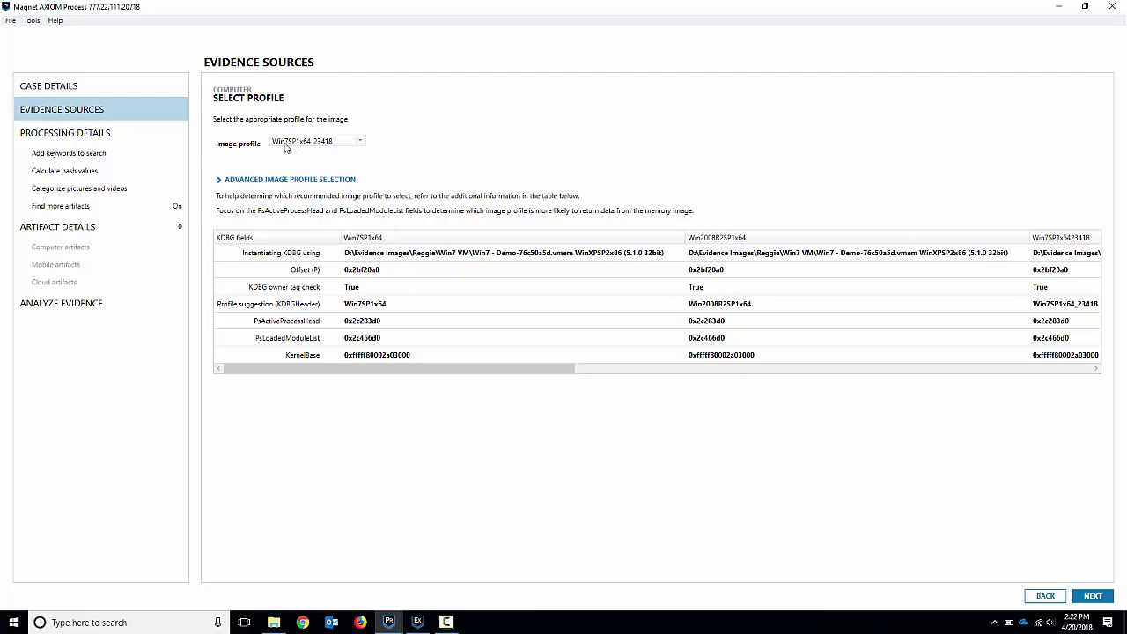
pyautogui.click(1093, 596)
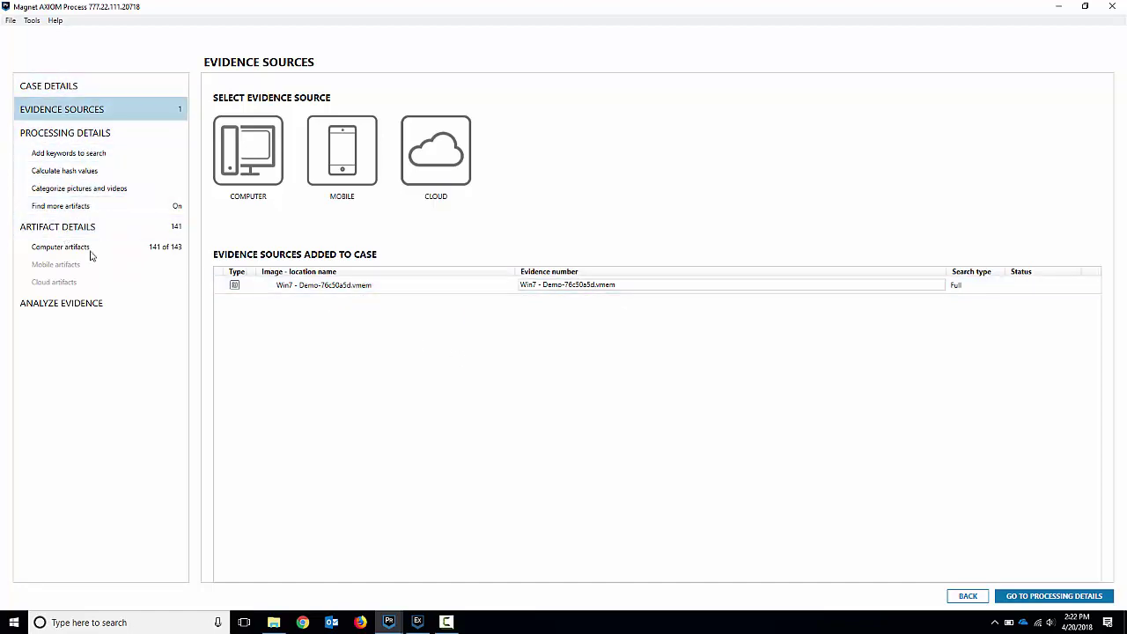
# - Review the computer artifacts included in the case by category, from Chat and Cloud Storage through Media to Memory
pyautogui.click(61, 248)
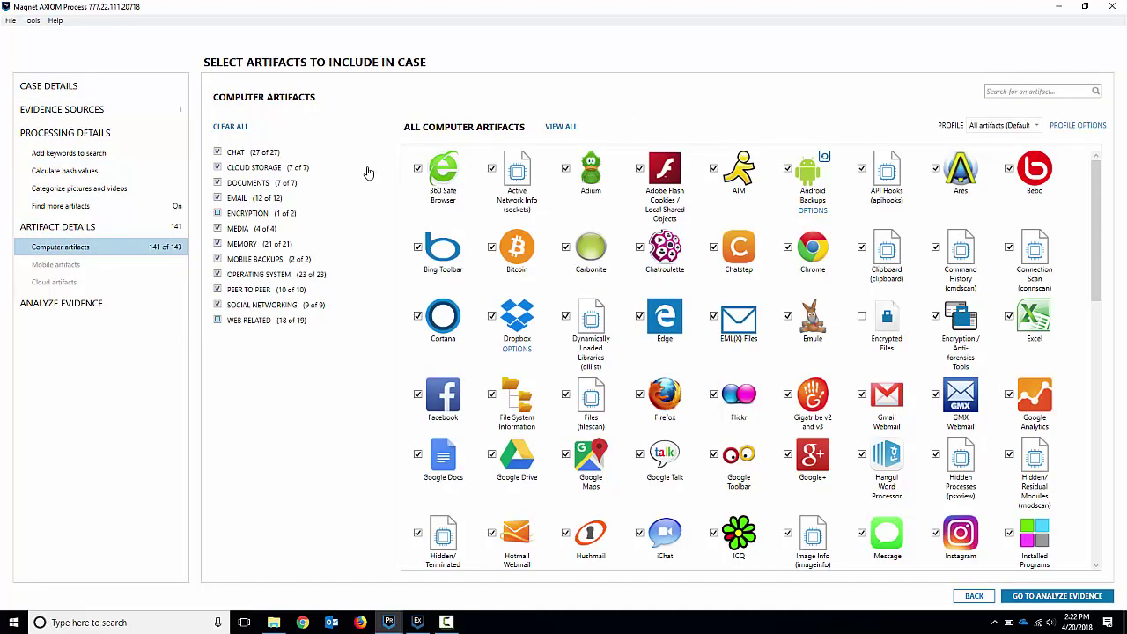
pyautogui.click(245, 152)
pyautogui.click(300, 170)
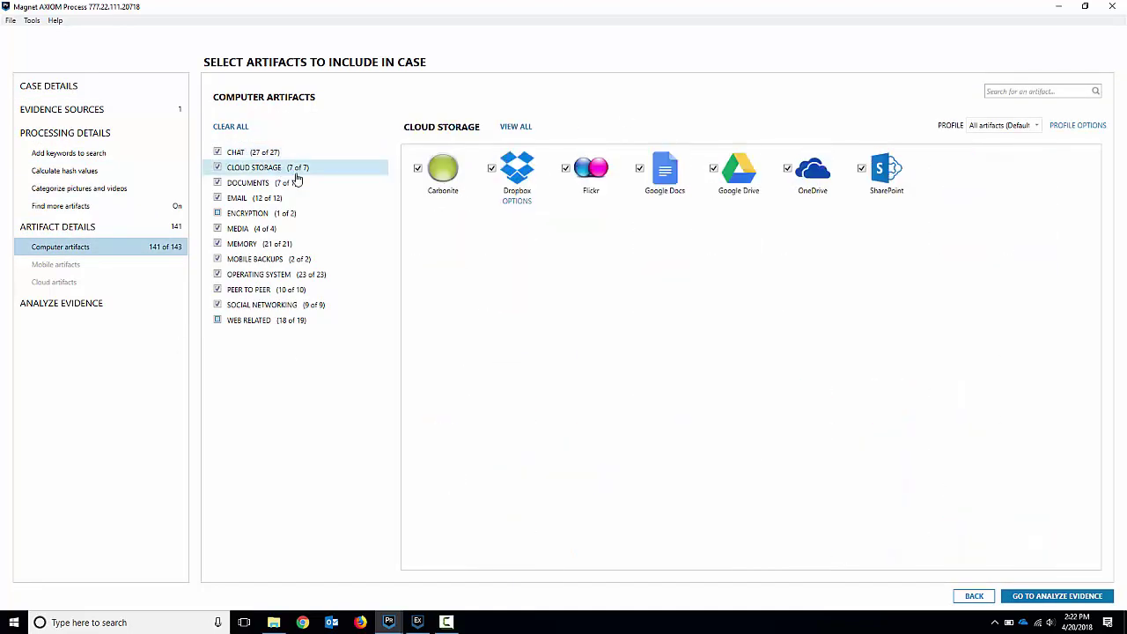
pyautogui.click(277, 184)
pyautogui.click(277, 199)
pyautogui.click(285, 230)
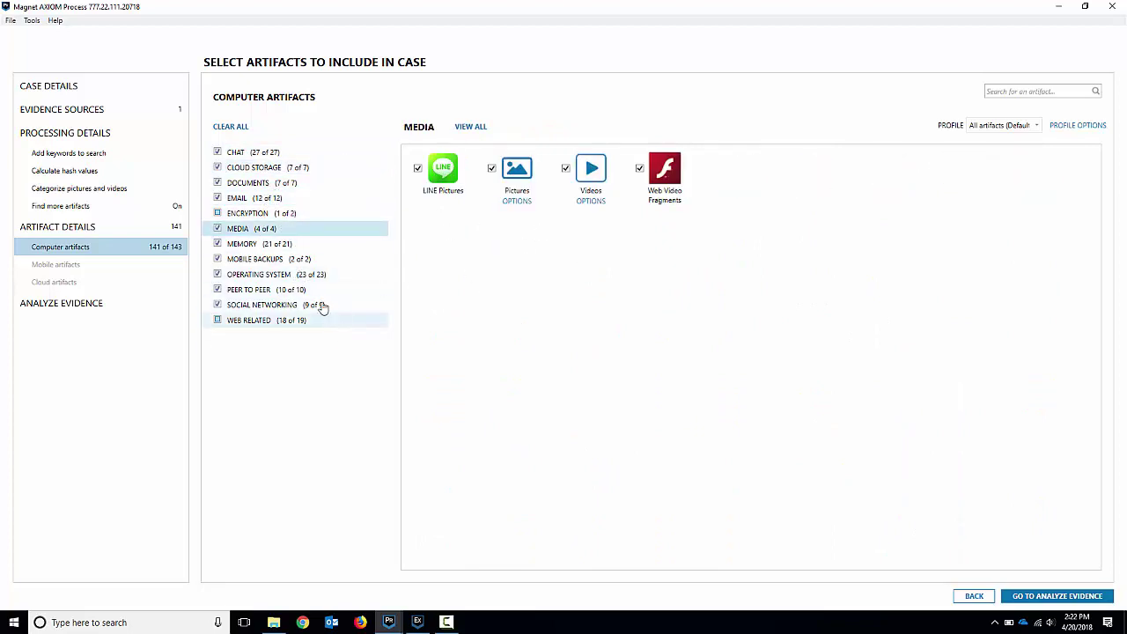
pyautogui.click(256, 245)
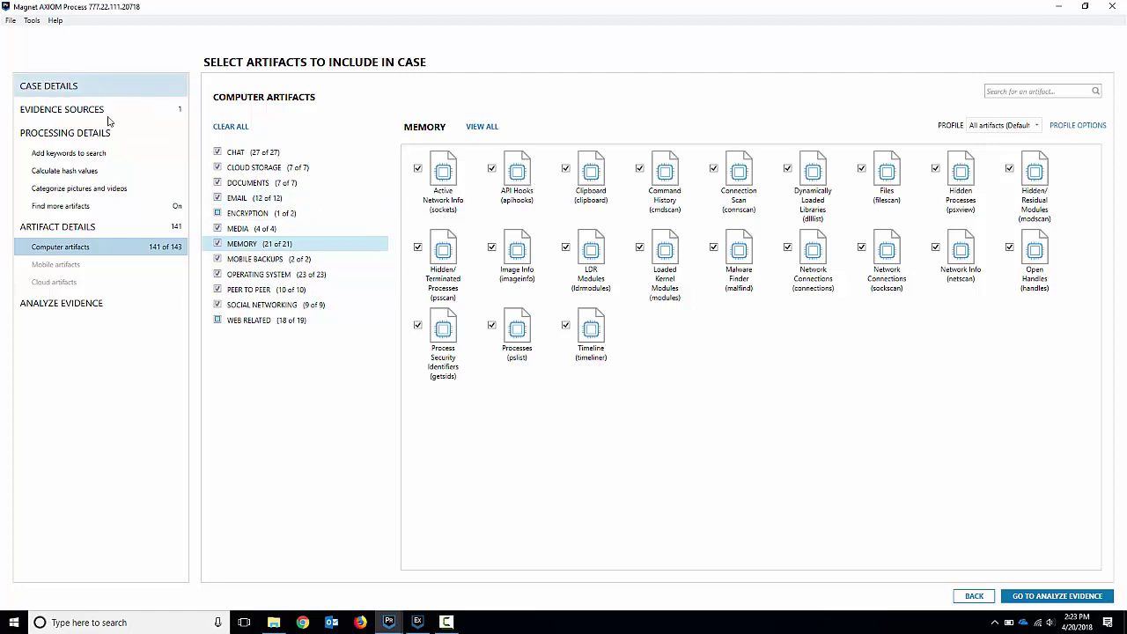
# - Start analyzing the evidence and expand the thread details to examine how the memory dump is processed
pyautogui.click(144, 310)
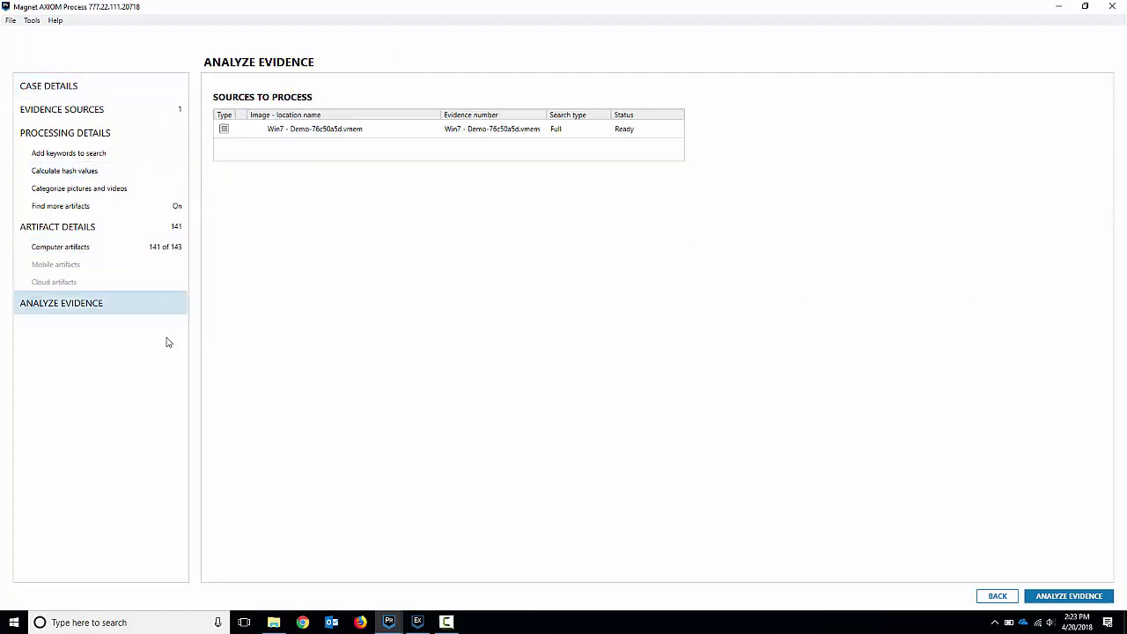
pyautogui.click(1056, 597)
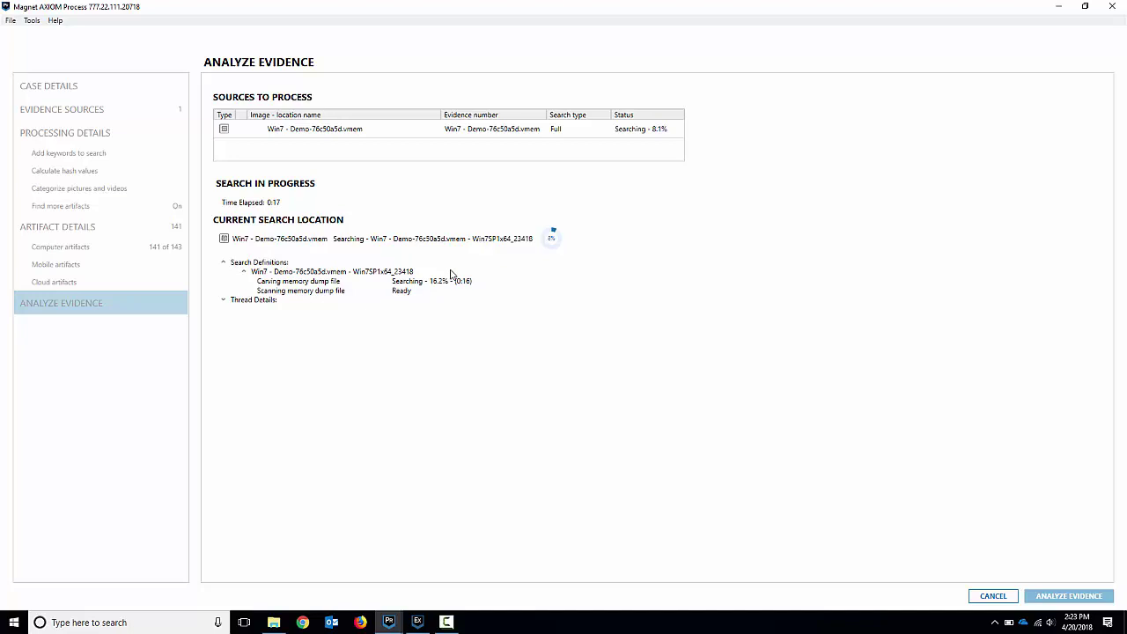
pyautogui.click(224, 300)
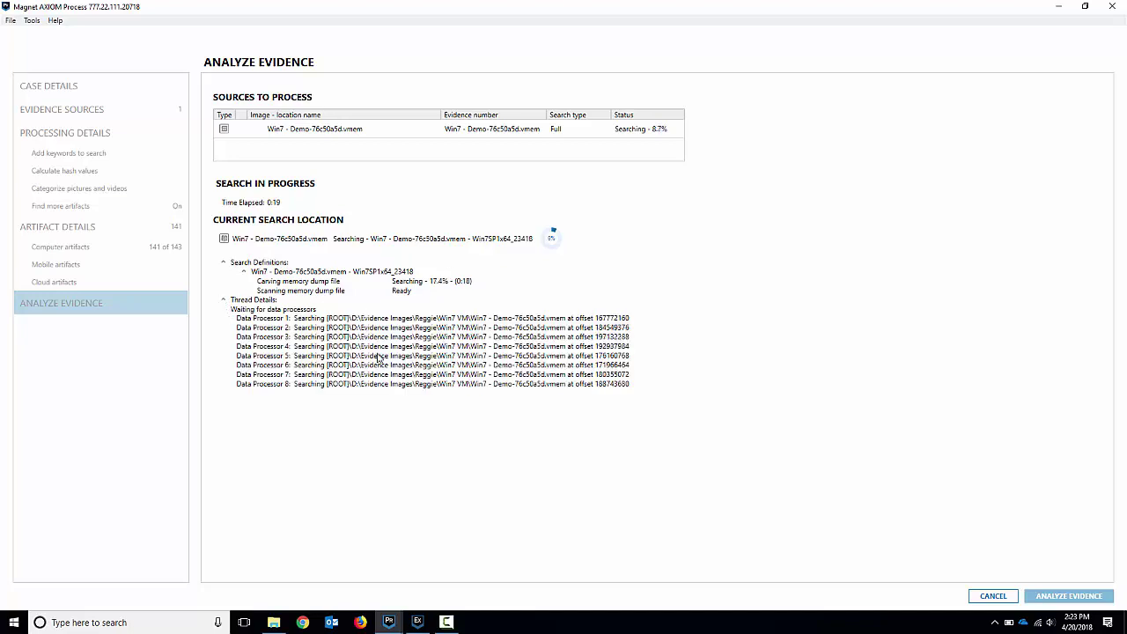
pyautogui.click(224, 302)
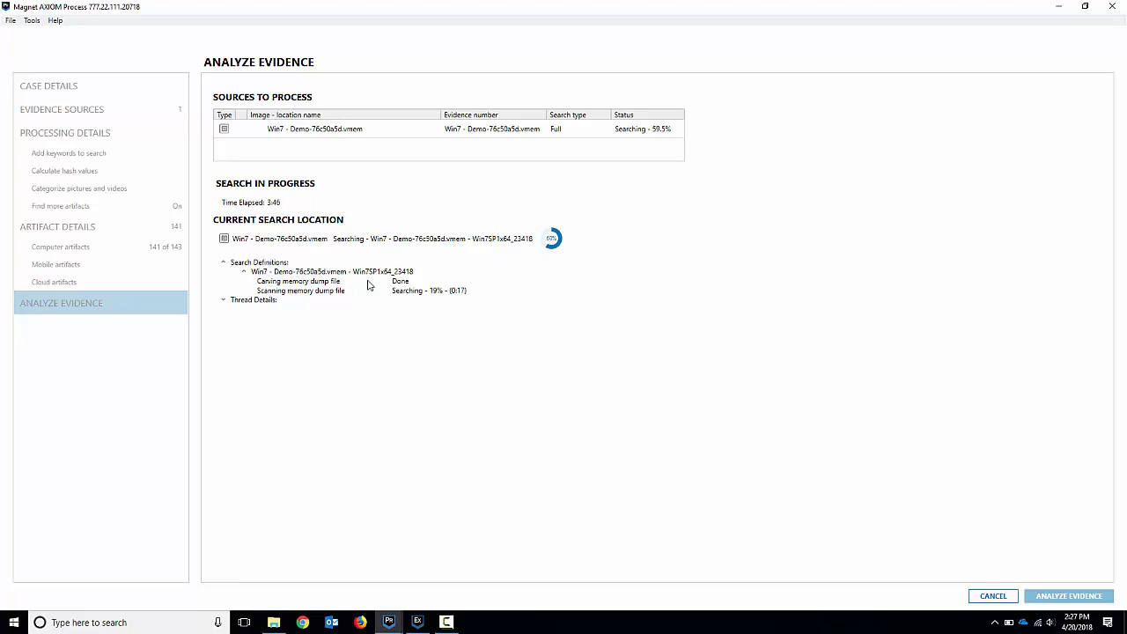
pyautogui.click(226, 303)
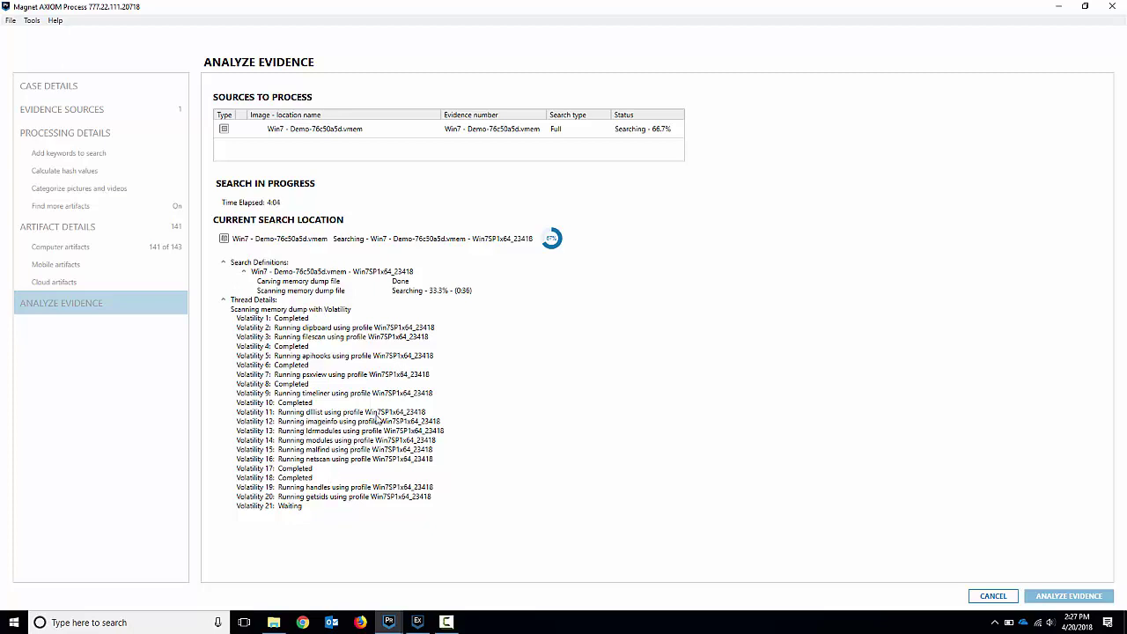
# - Switch to Magnet AXIOM Examine, change from the case dashboard to the Artifacts view, and expand the Memory category
pyautogui.click(419, 623)
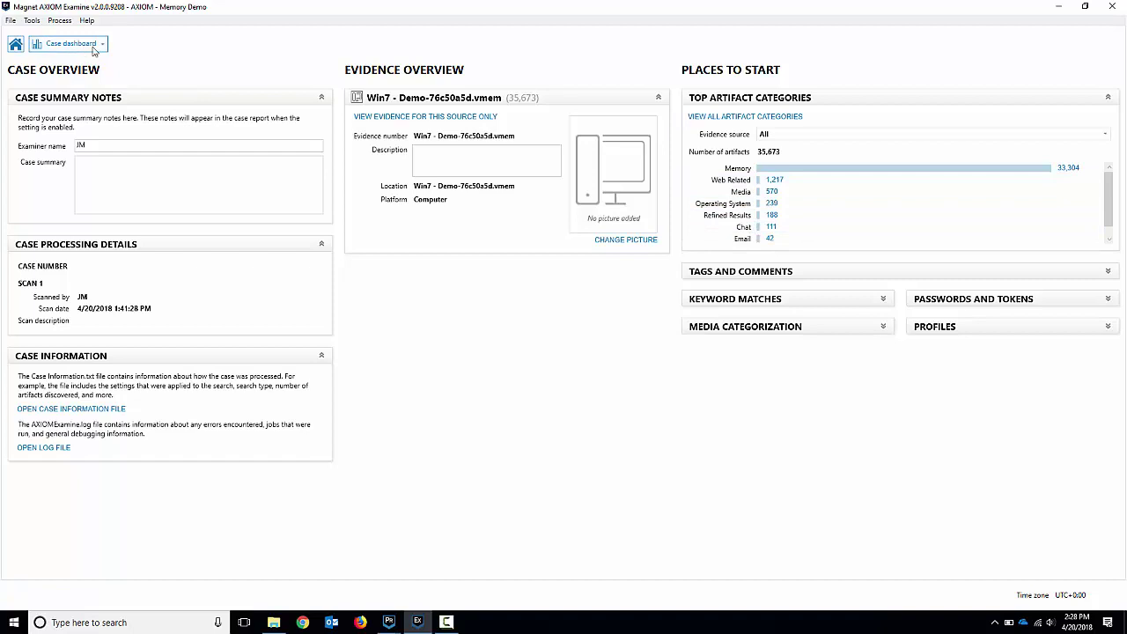
pyautogui.click(88, 43)
pyautogui.click(466, 296)
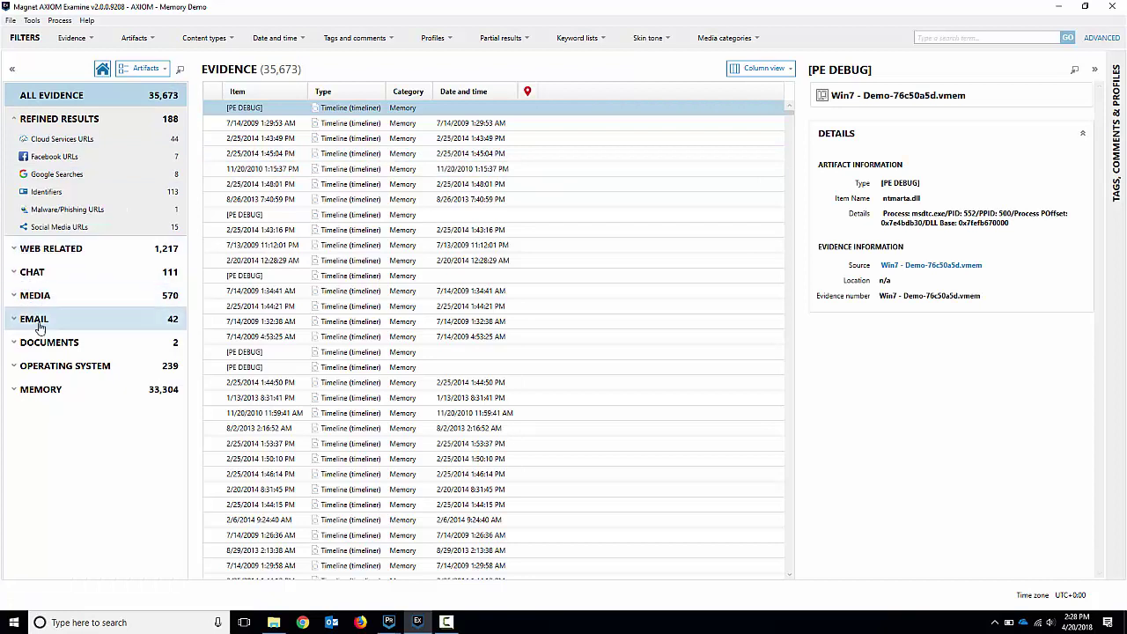
pyautogui.click(15, 393)
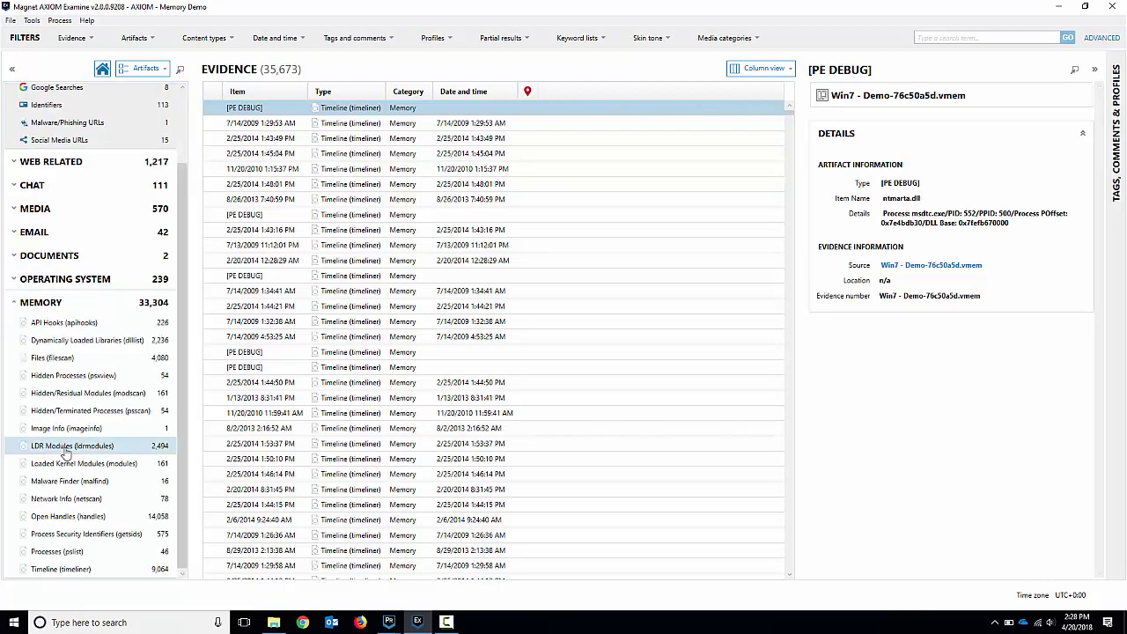
# - Show the Hidden Processes (psxview) artifacts and widen the Process ID and Process Name columns to fit their headings
pyautogui.click(74, 378)
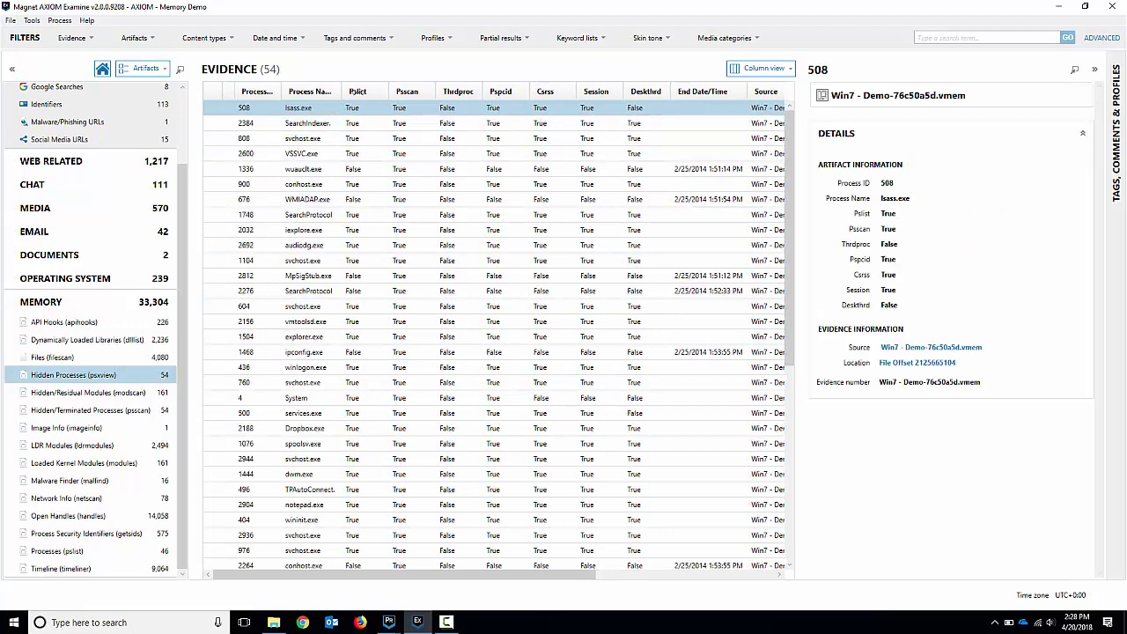
pyautogui.doubleClick(344, 91)
pyautogui.doubleClick(290, 92)
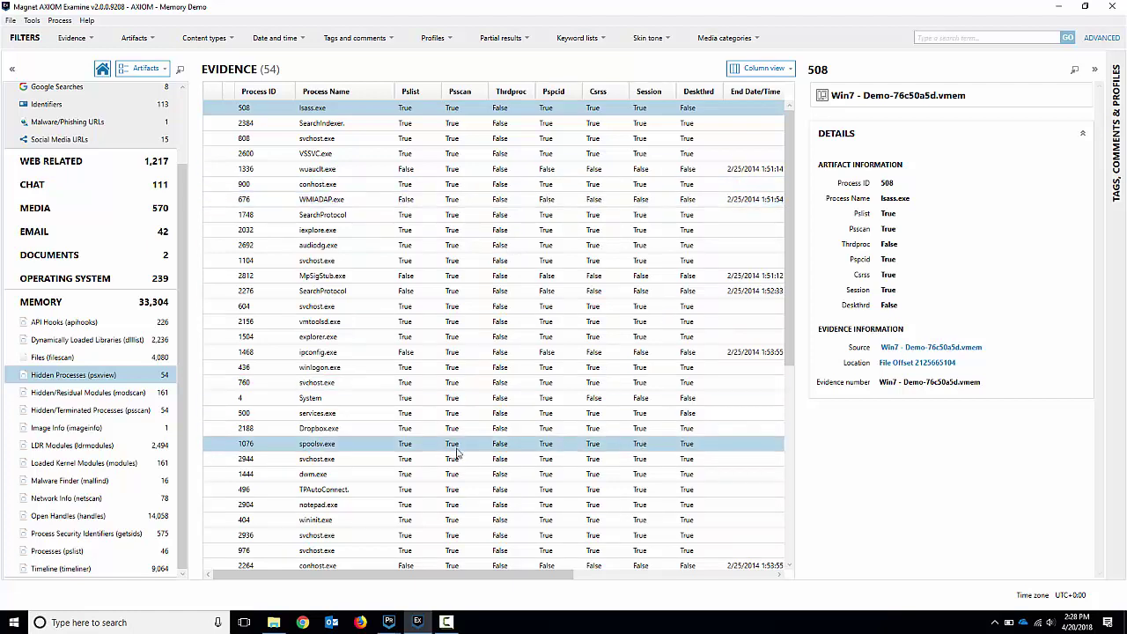
# - After viewing Image Info (imageinfo), show Hidden/Terminated Processes (psscan), widen the Process Name column, and sort the list by process ID
pyautogui.click(99, 428)
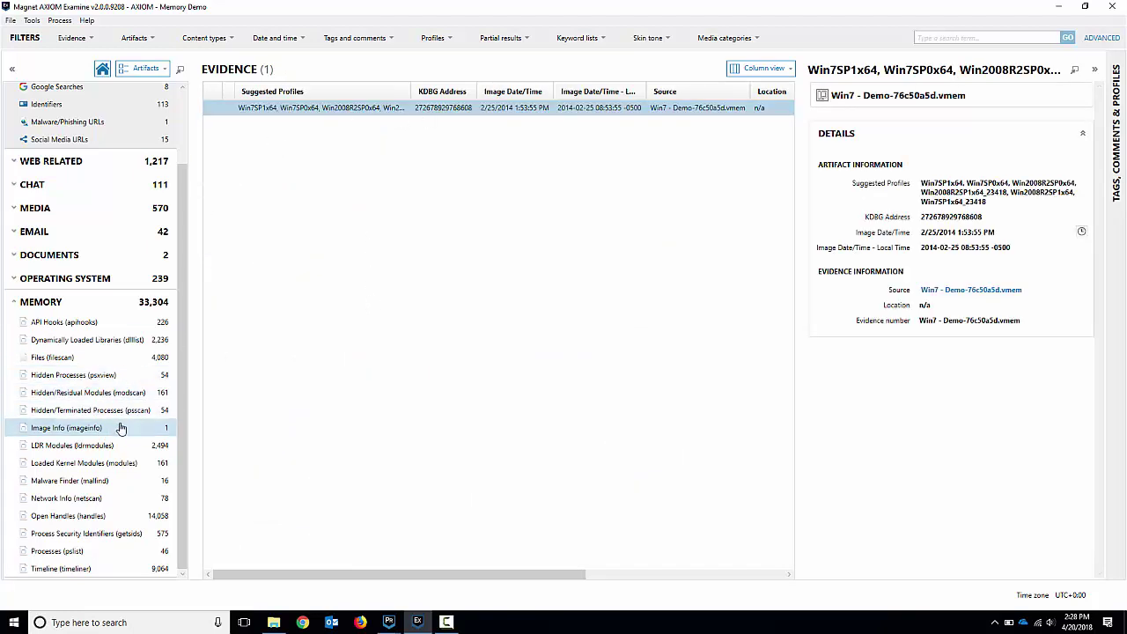
pyautogui.click(94, 411)
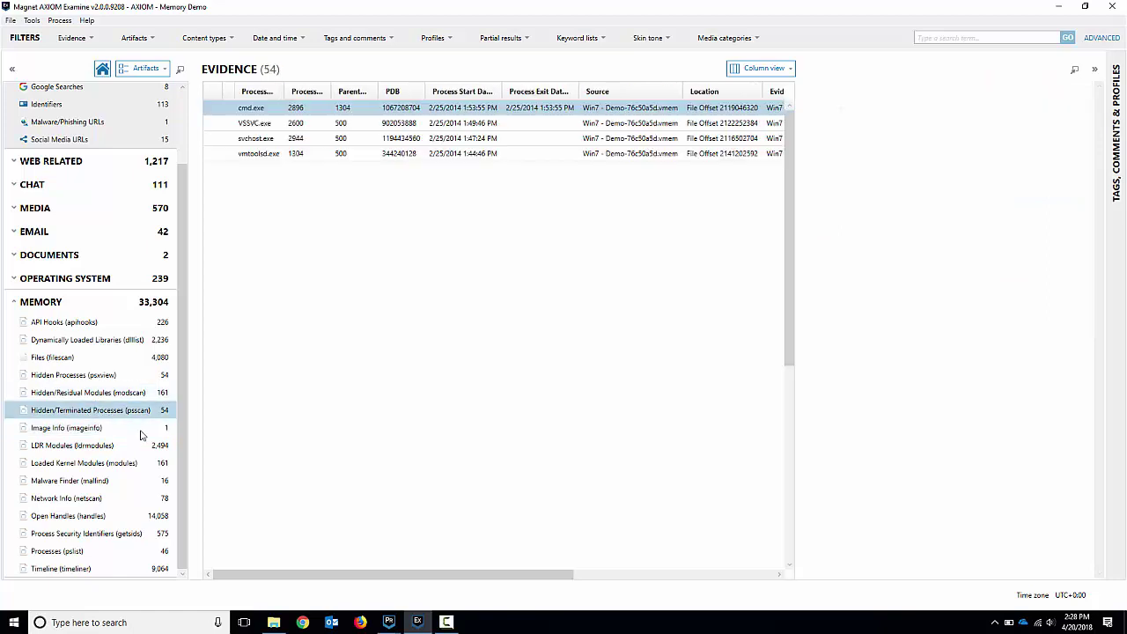
pyautogui.click(291, 104)
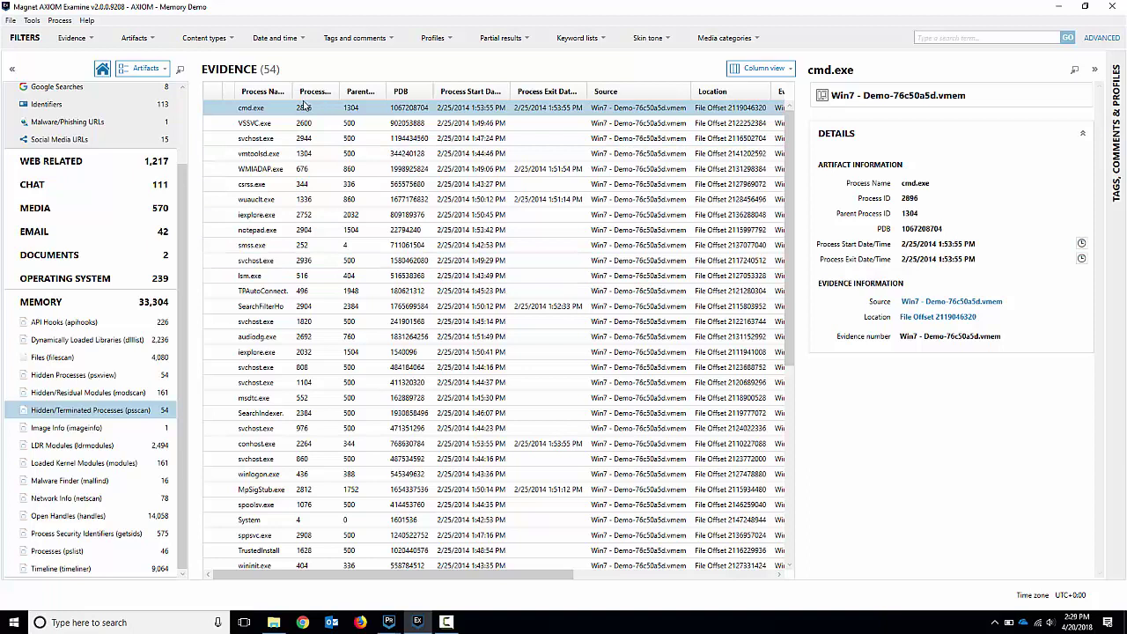
pyautogui.moveTo(297, 92); pyautogui.dragTo(304, 92)
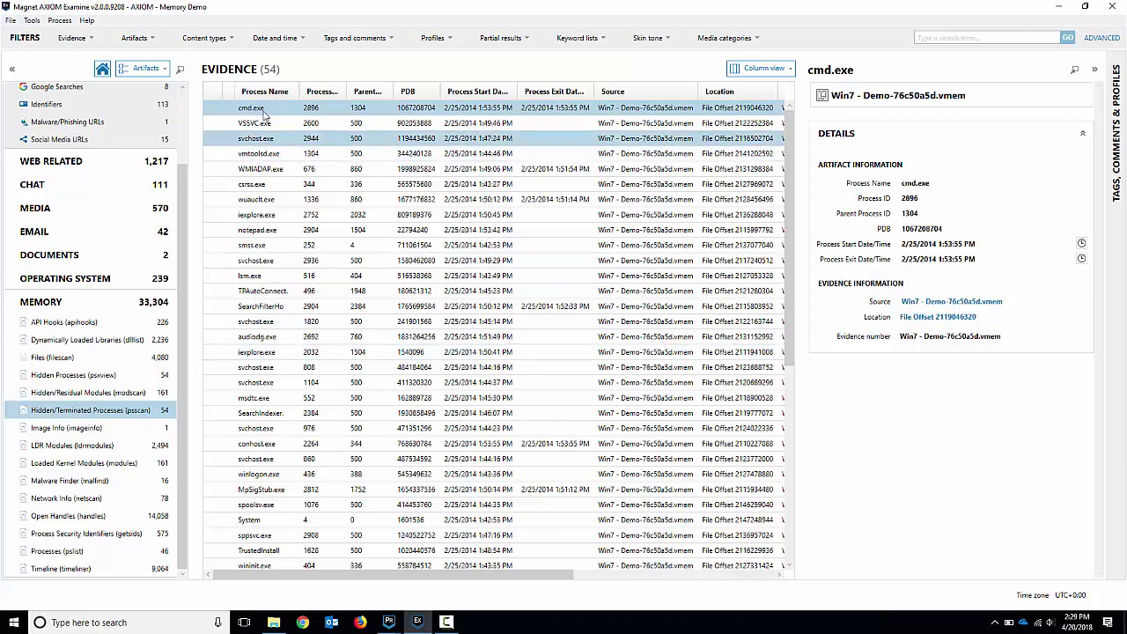
pyautogui.click(321, 91)
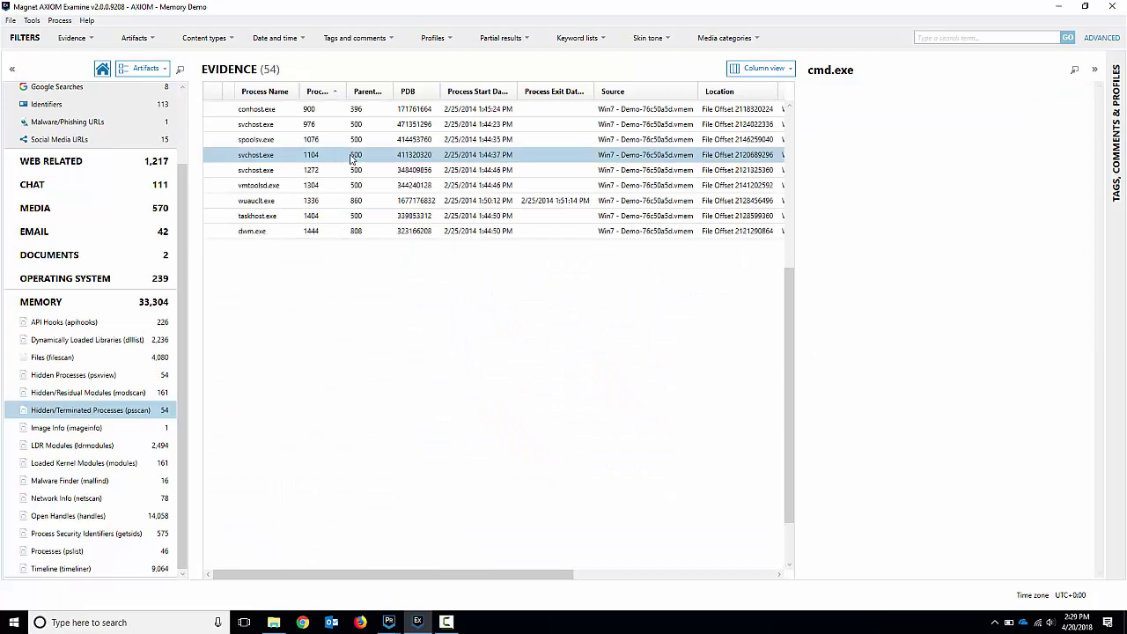